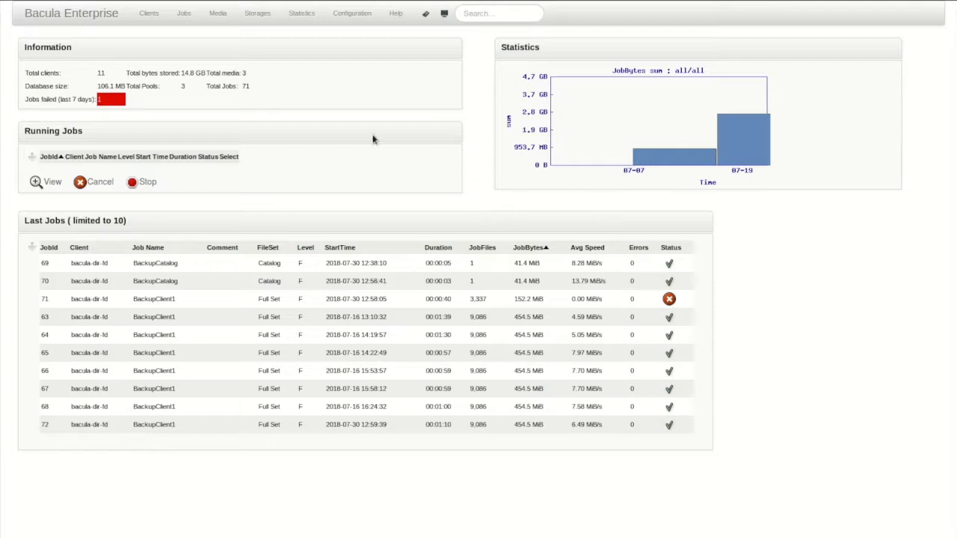
Step: Open the media pools list and view the volumes in the File pool
left_click(218, 15)
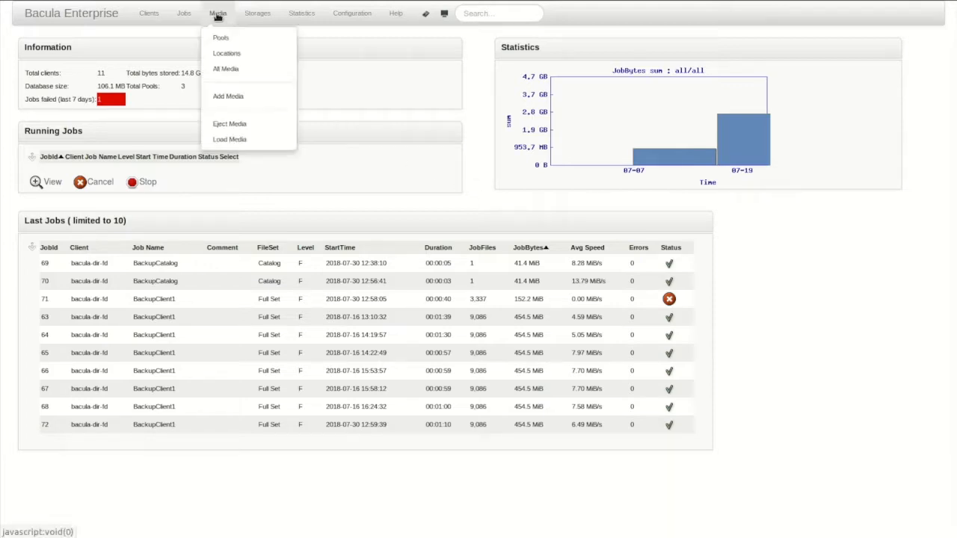
left_click(261, 40)
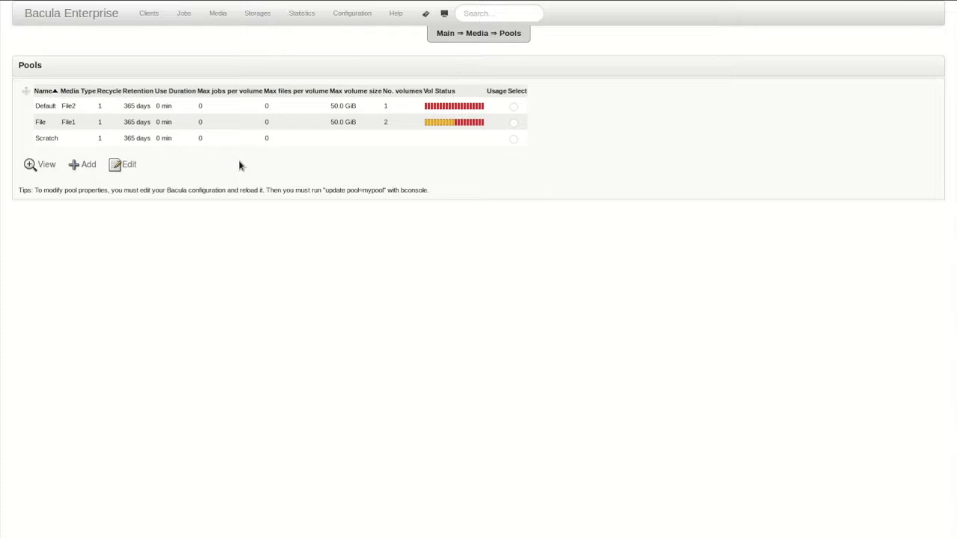
left_click(513, 122)
left_click(47, 166)
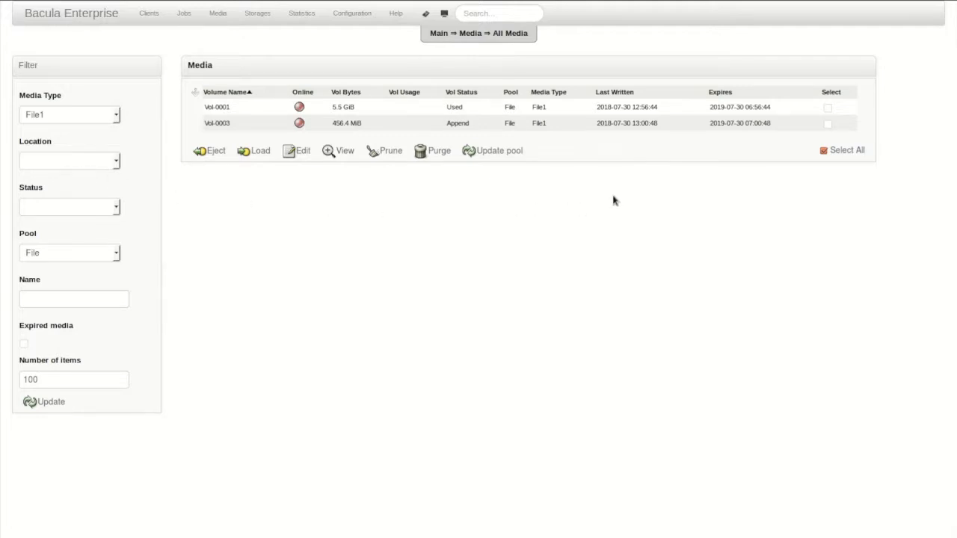
Step: Inspect the Status and Enabled options in the settings of volume Vol-0001, and return to the File pool's volumes with Vol-0001 selected
left_click(827, 108)
left_click(293, 150)
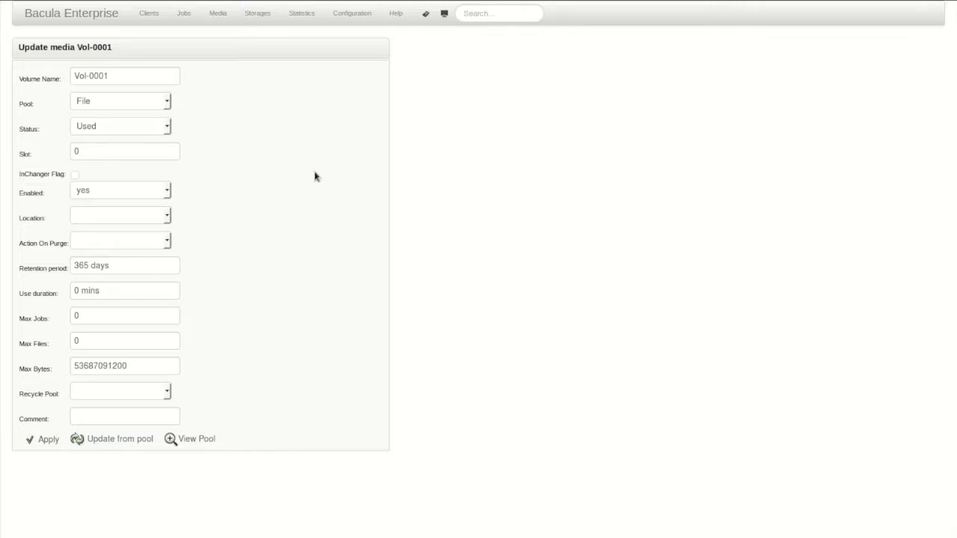
left_click(168, 127)
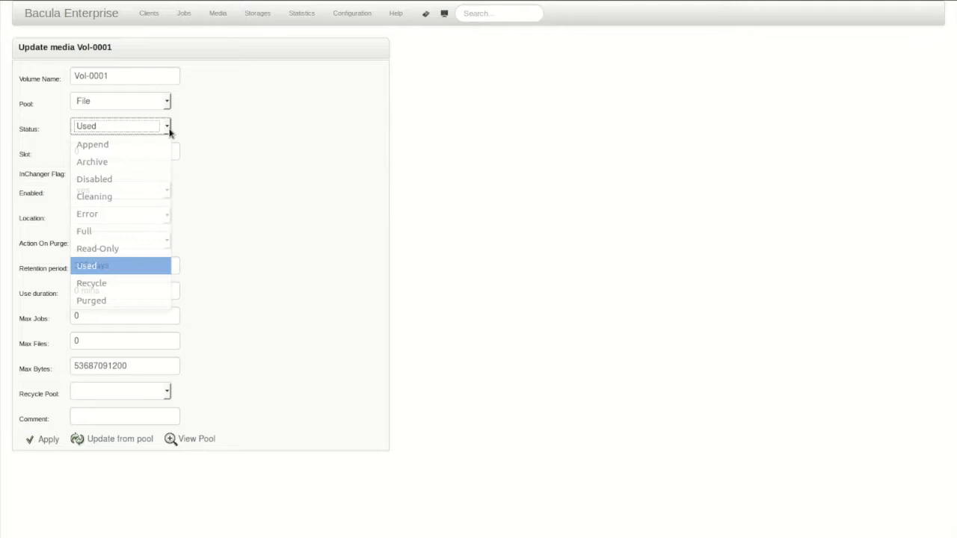
left_click(167, 192)
left_click(167, 192)
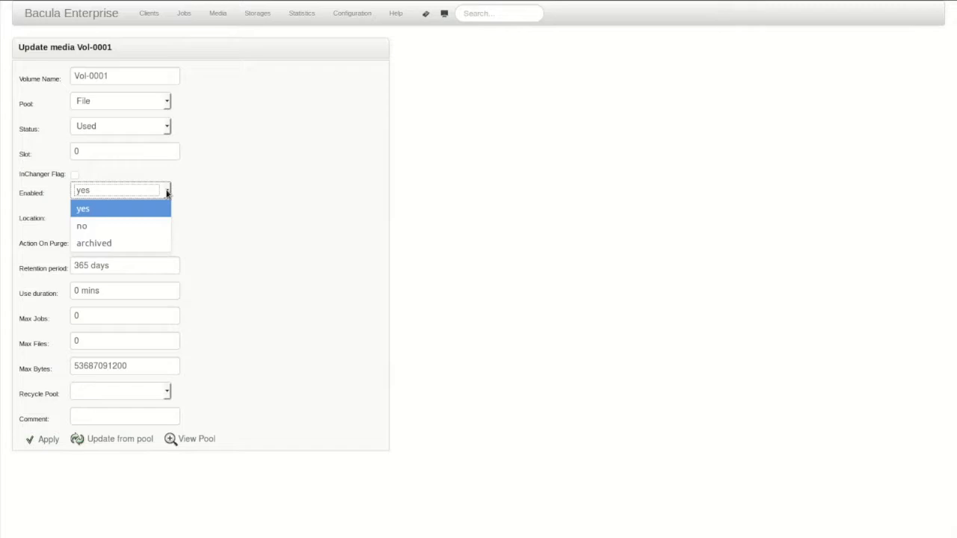
left_click(168, 192)
left_click(187, 439)
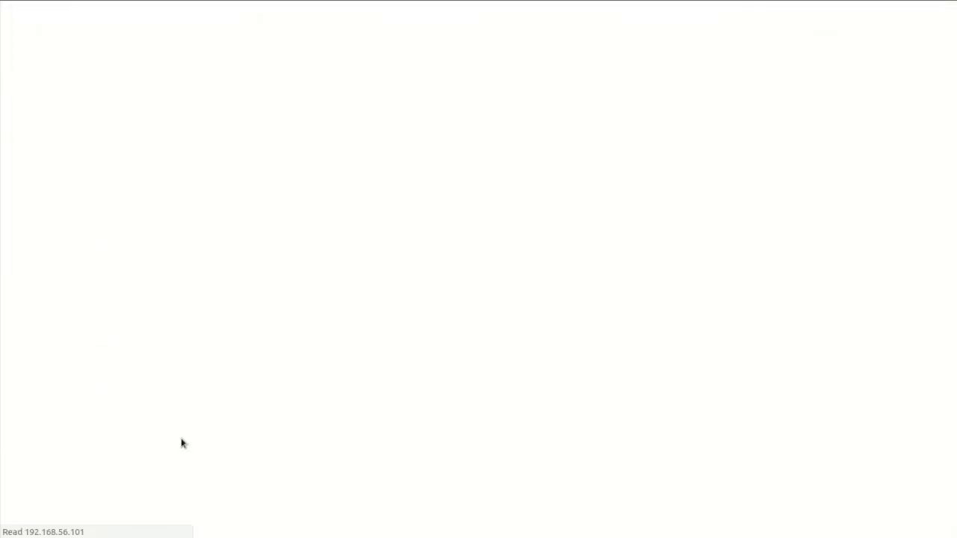
left_click(827, 108)
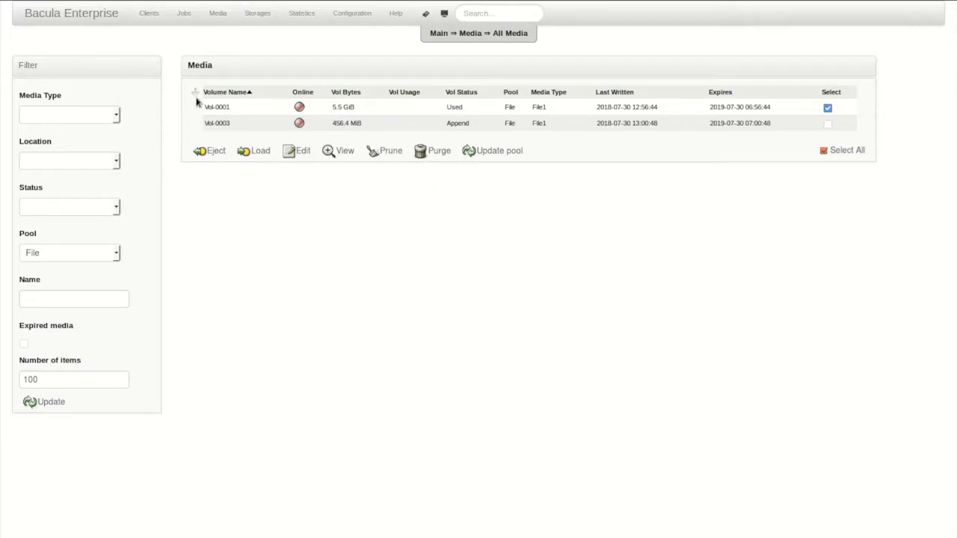
Step: Start adding a new media pool and name it MSSQL-DEDUPE-1
left_click(217, 12)
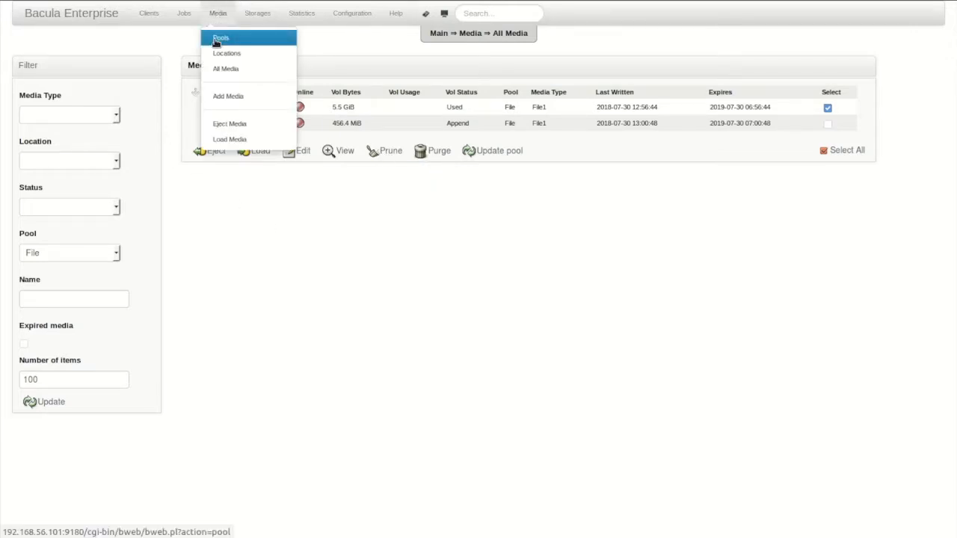
left_click(218, 39)
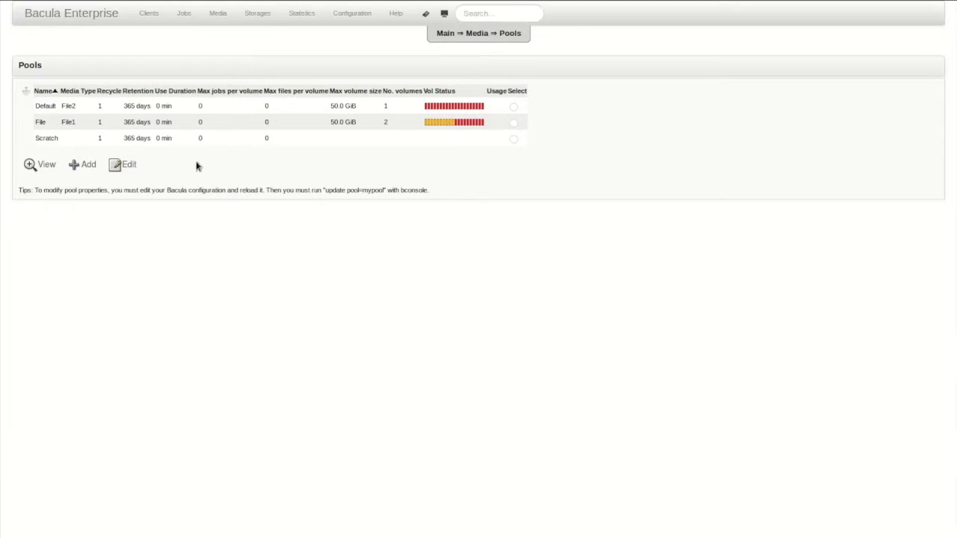
left_click(79, 166)
left_click(195, 90)
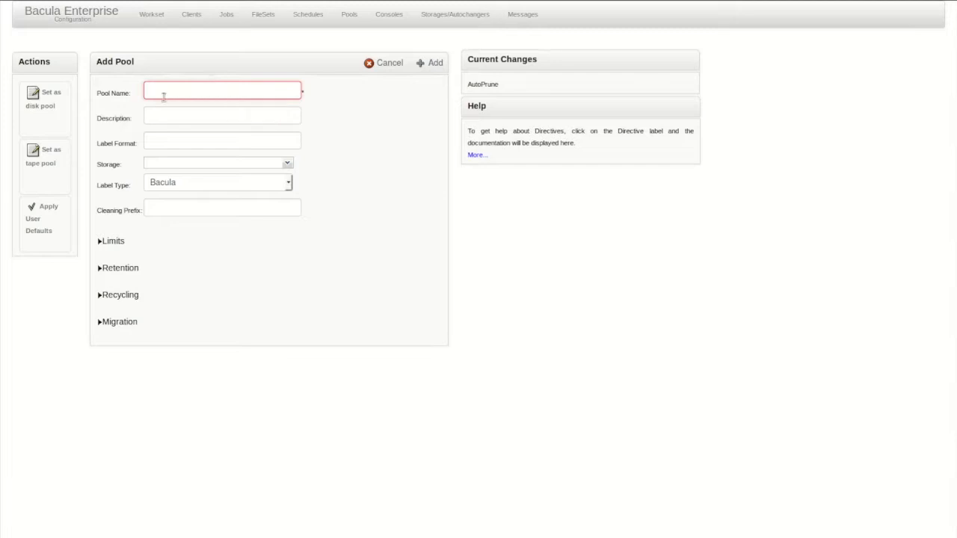
type("MSSQL-DE")
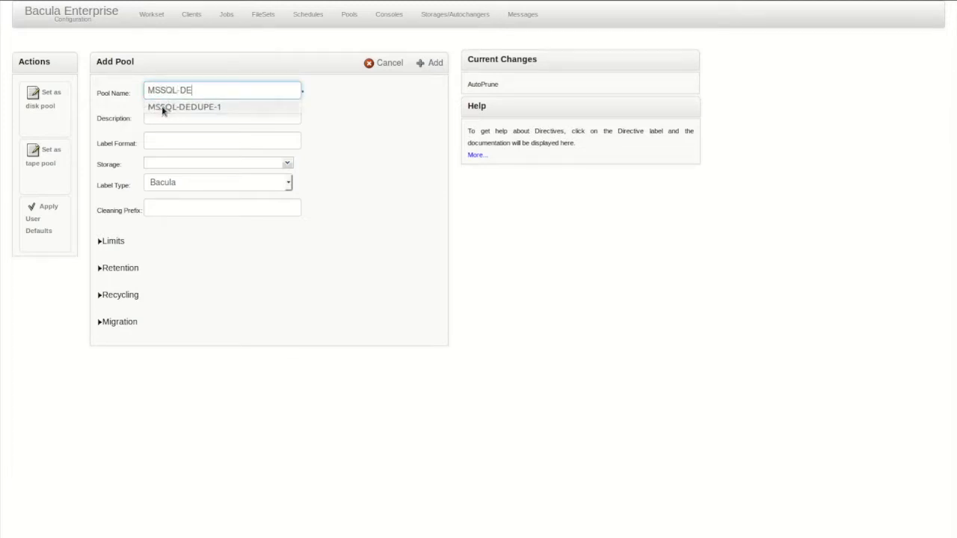
left_click(162, 107)
Step: Set the new pool's label format to mssql-dedupe1- and its storage to data-lvol0-1-dedupe-changer
left_click(166, 141)
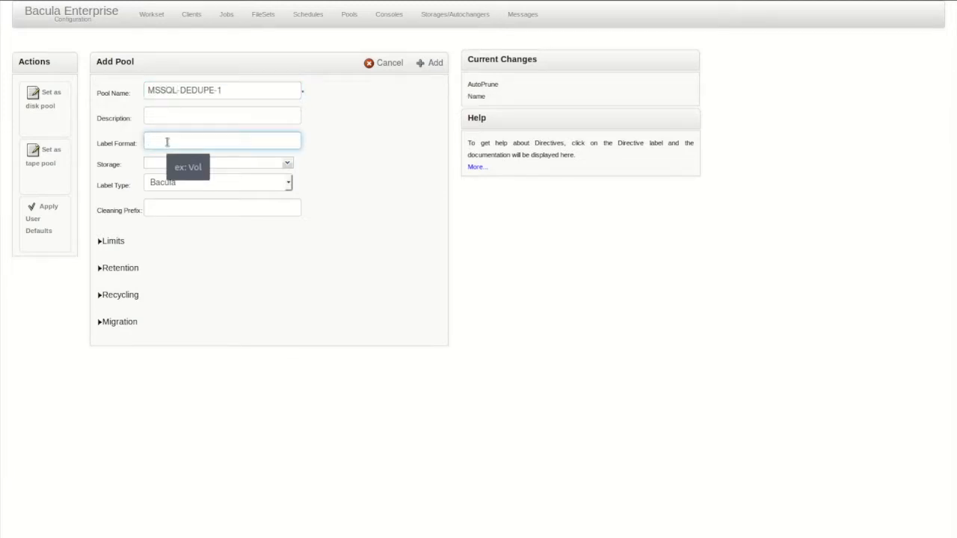
type("m")
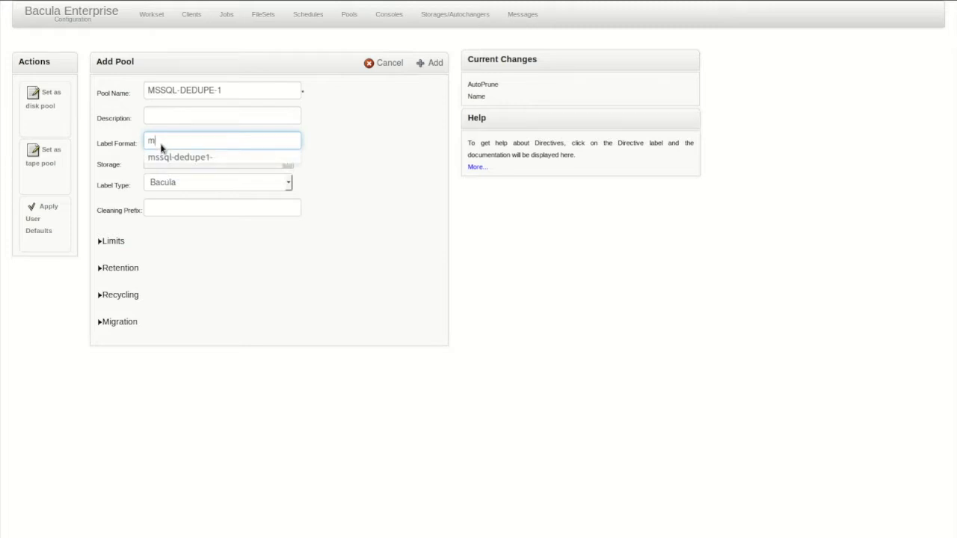
left_click(162, 157)
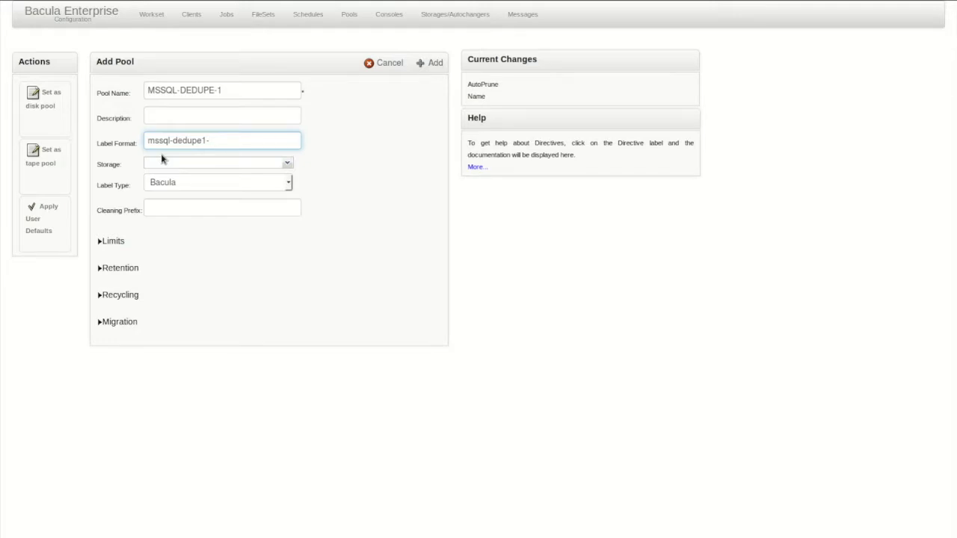
left_click(165, 162)
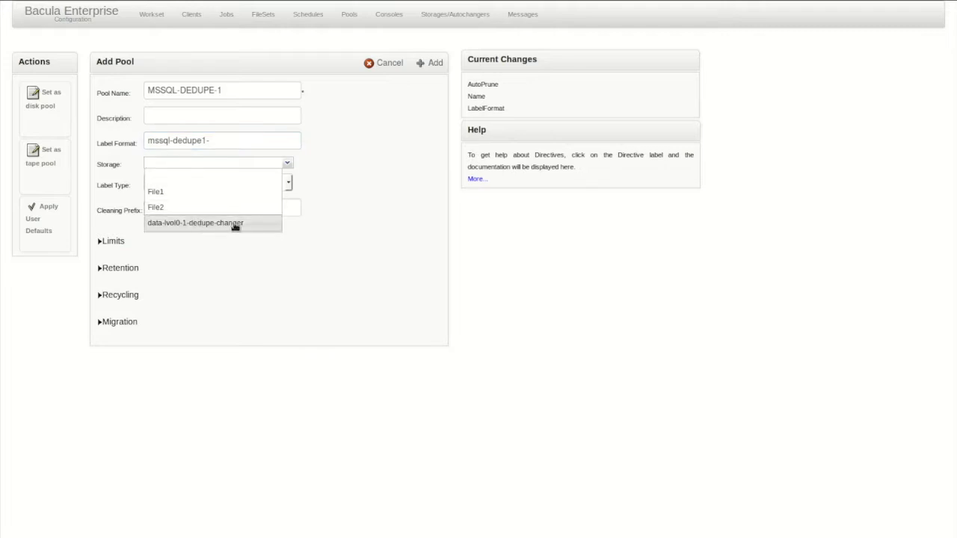
left_click(254, 223)
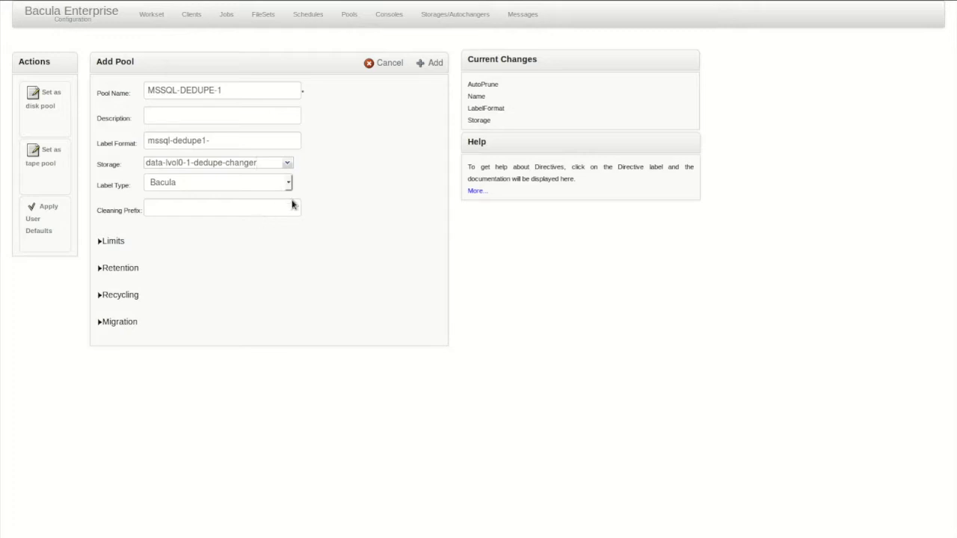
Step: Limit the pool to a maximum of 100 volumes and 25GB maximum volume bytes
left_click(101, 243)
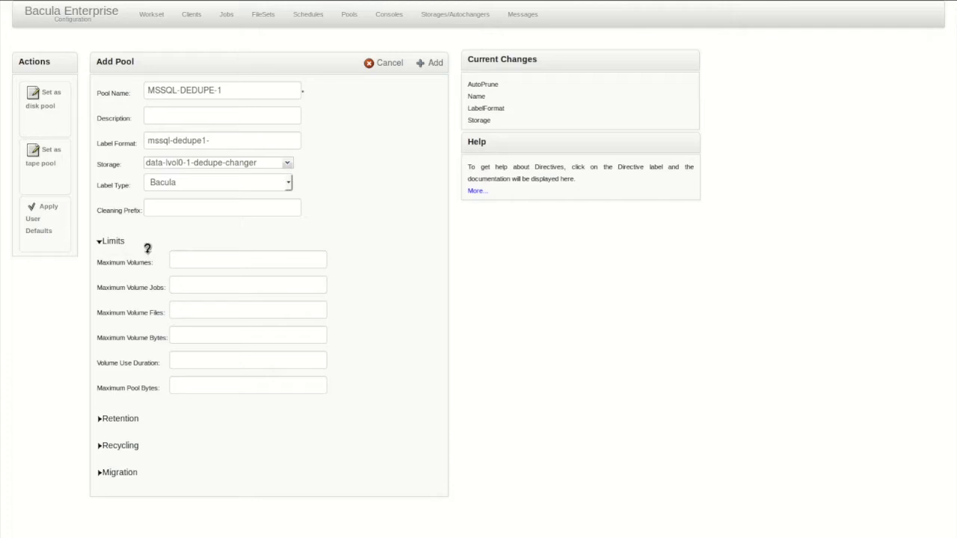
left_click(195, 262)
type("100")
left_click(181, 278)
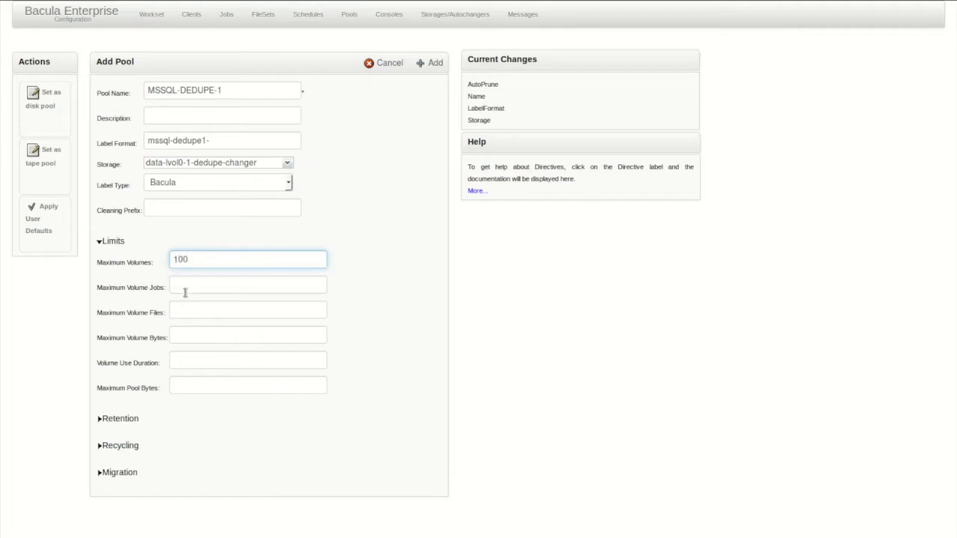
left_click(180, 335)
type("25GB")
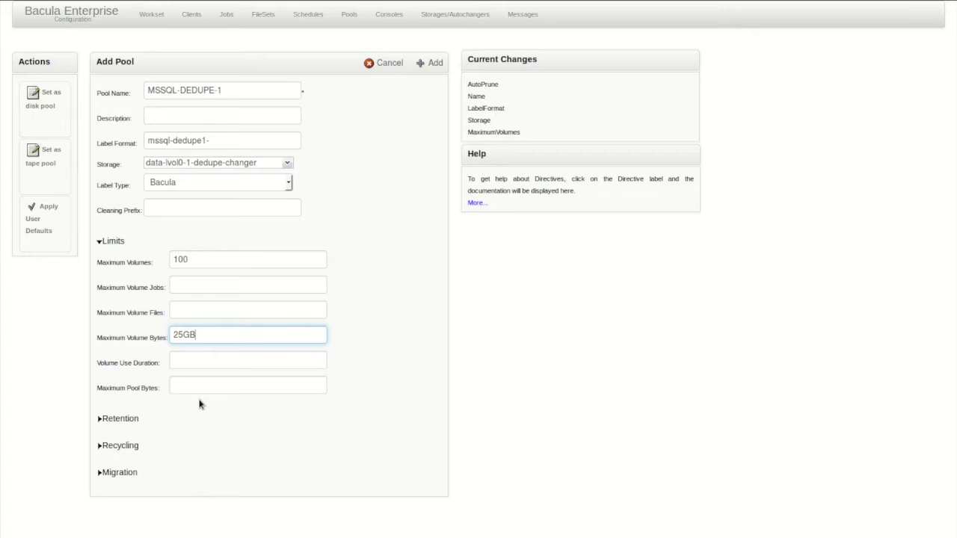
key("Return")
Step: Review the pool's retention settings and read the help for the Job Retention directive
left_click(205, 341)
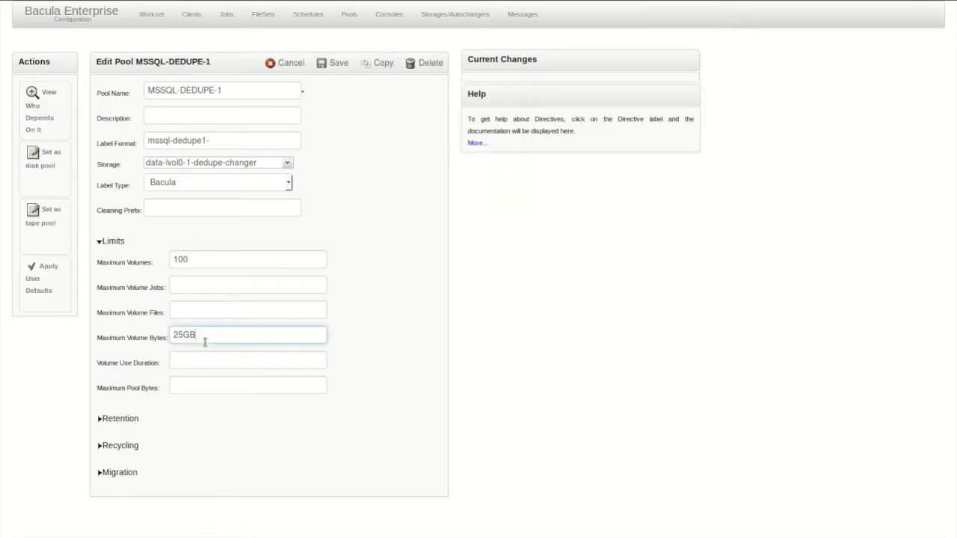
left_click(101, 419)
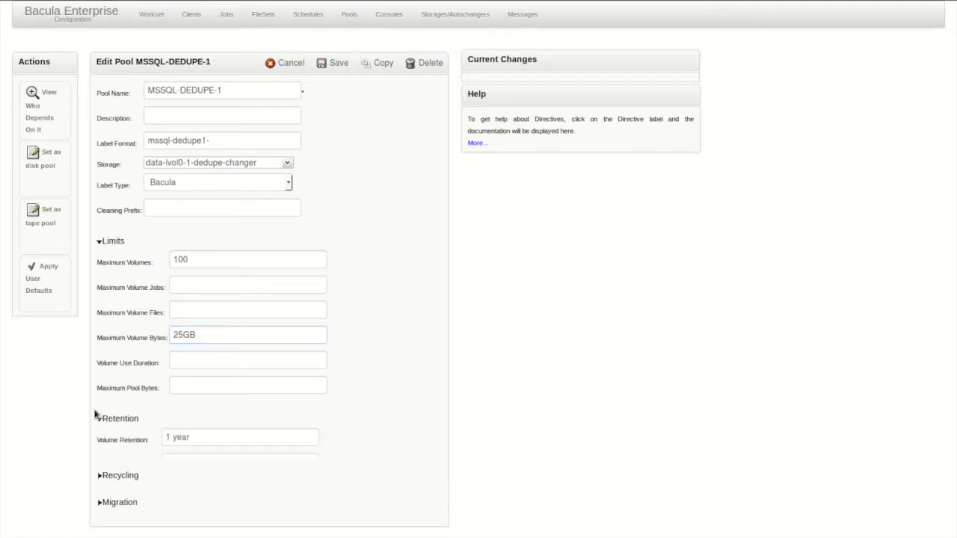
scroll(277, 409, "down", 3)
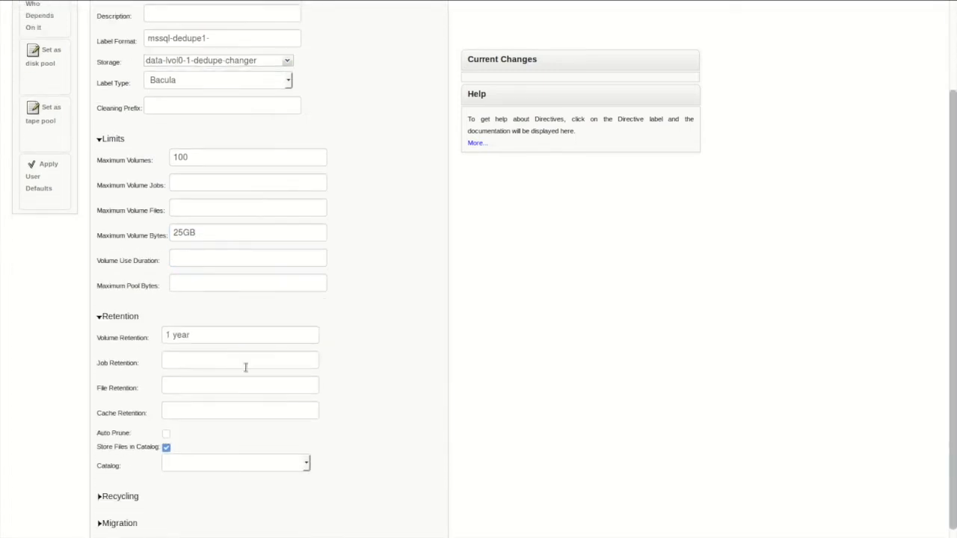
left_click(228, 337)
left_click(214, 359)
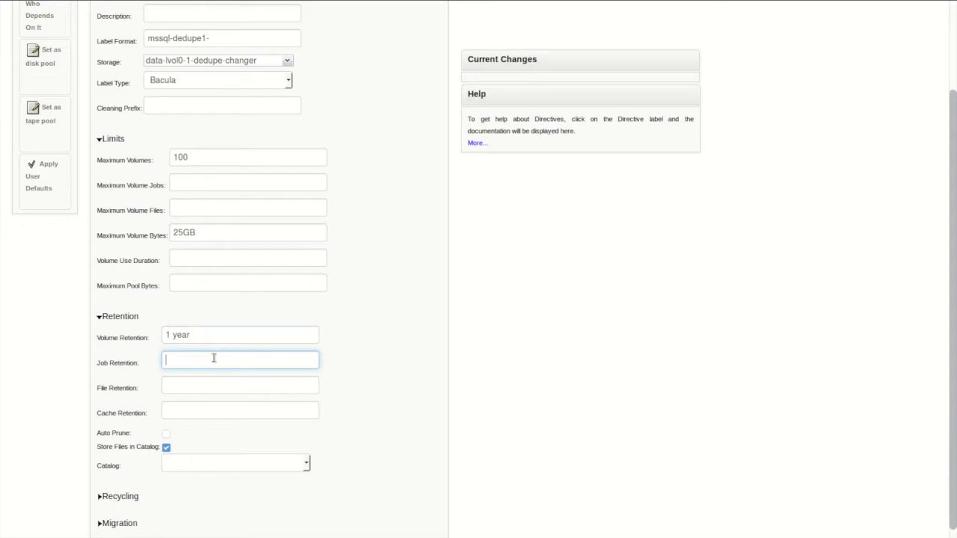
left_click(119, 364)
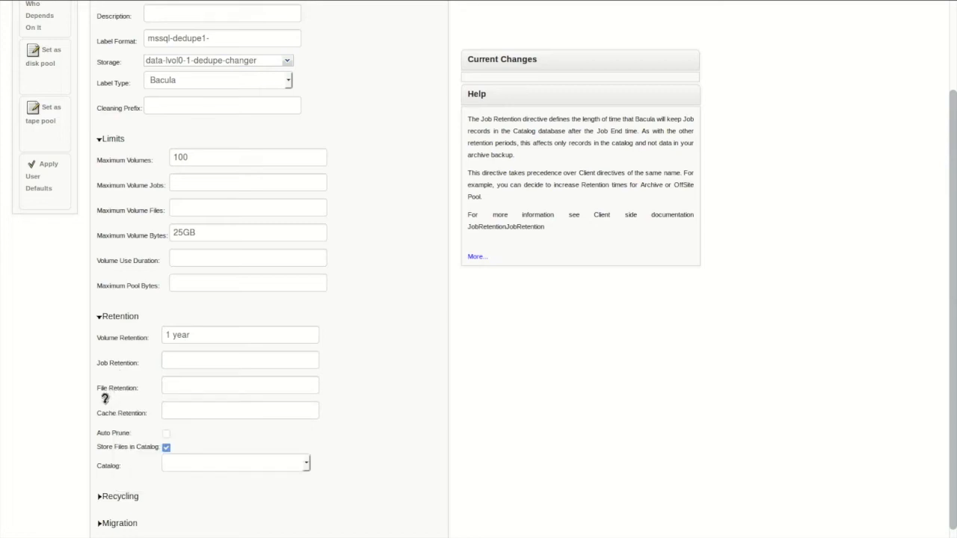
mouse_move(106, 389)
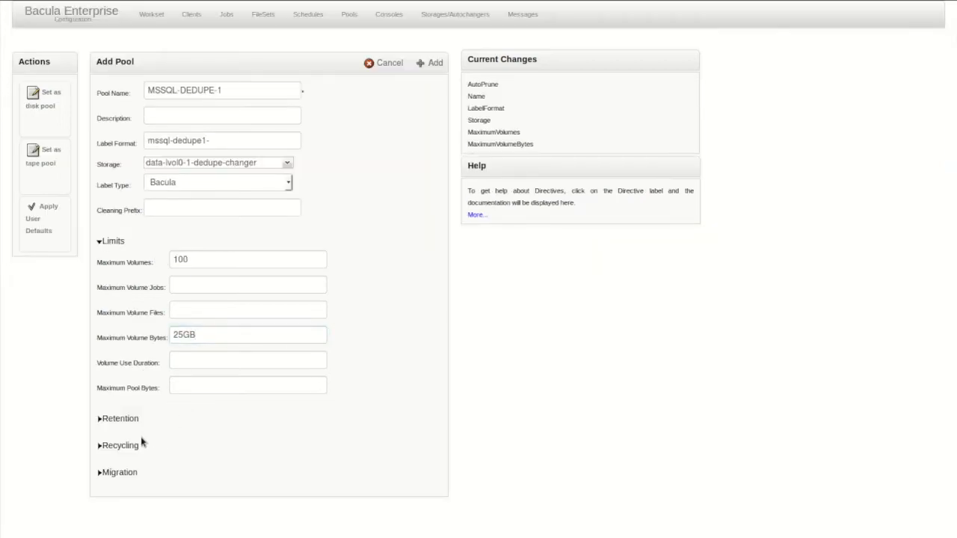
Step: Enable Truncate as the pool's action on purge in the recycling options and add the pool
left_click(132, 448)
scroll(174, 429, "down", 2)
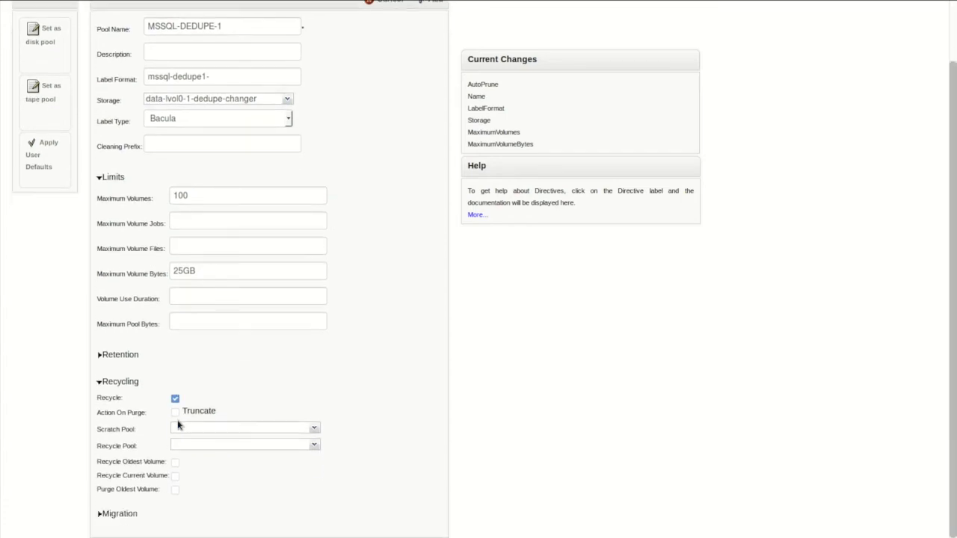
left_click(175, 413)
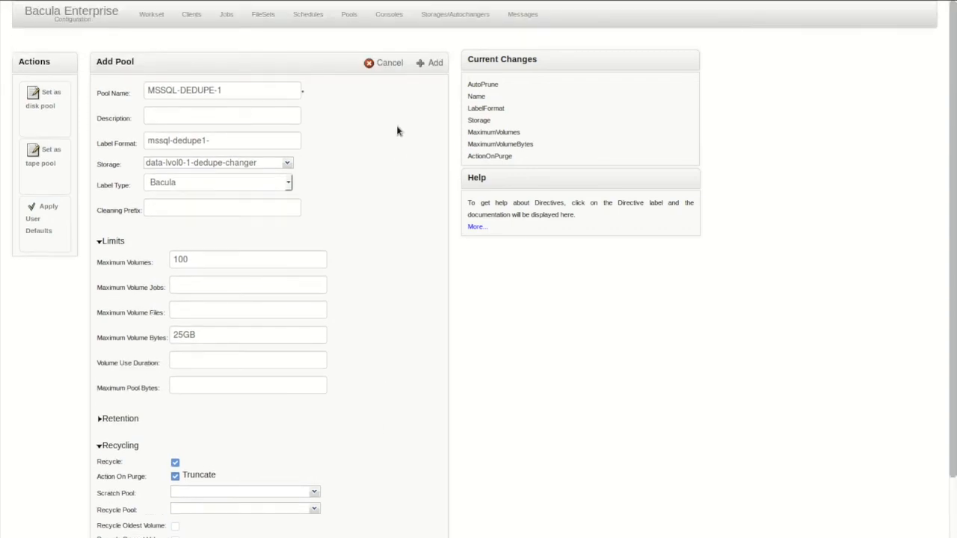
scroll(395, 130, "down", 2)
scroll(389, 132, "up", 2)
left_click(431, 63)
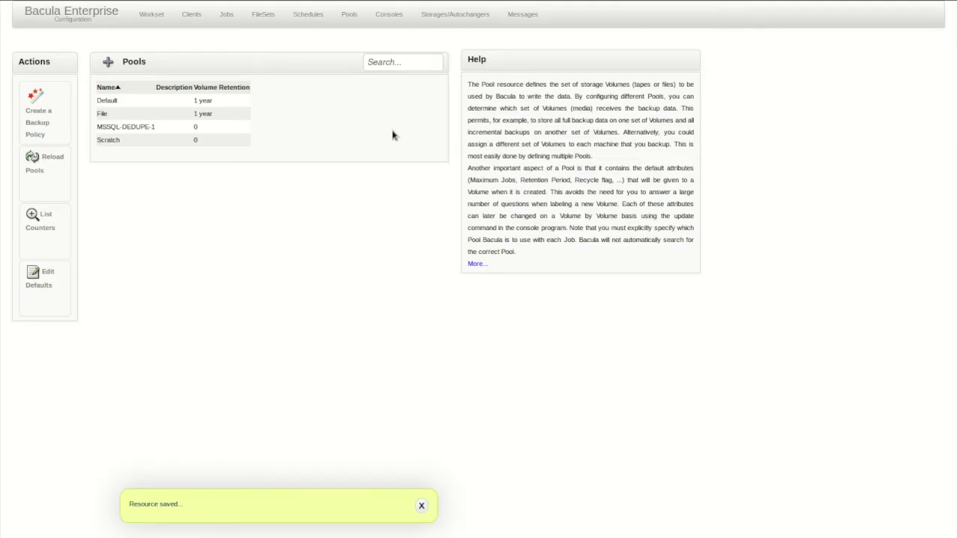
Step: Commit the Main workset to production and reload the bacula-dir-dir Director
left_click(149, 17)
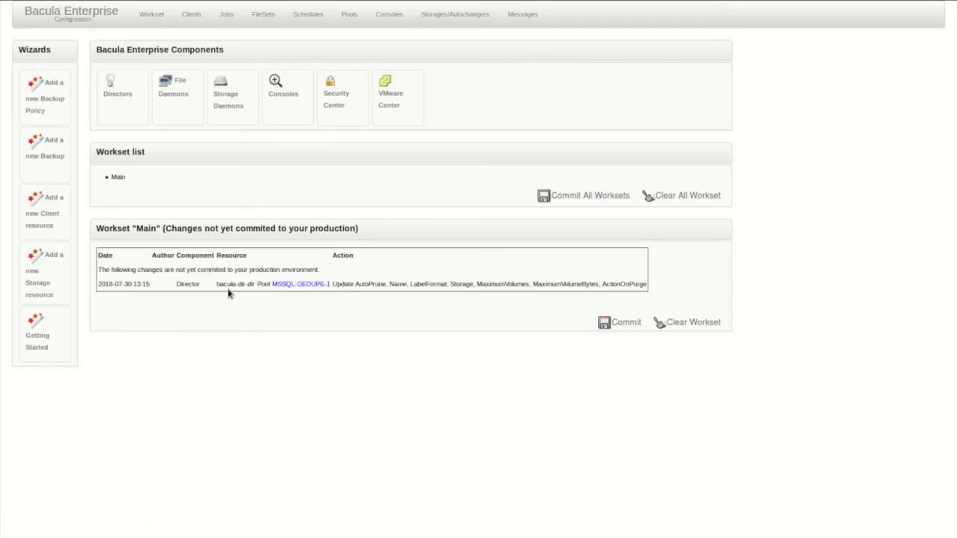
left_click(621, 324)
left_click(409, 273)
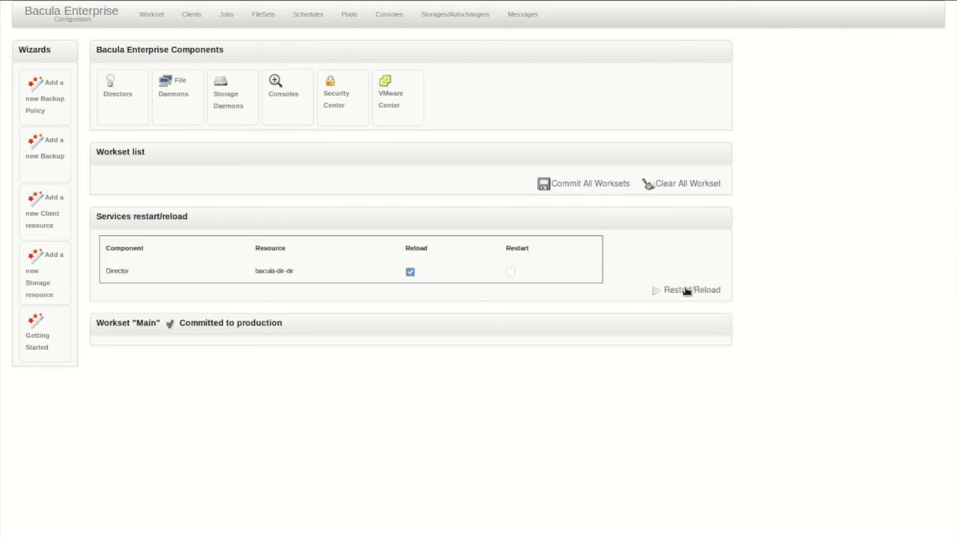
left_click(692, 290)
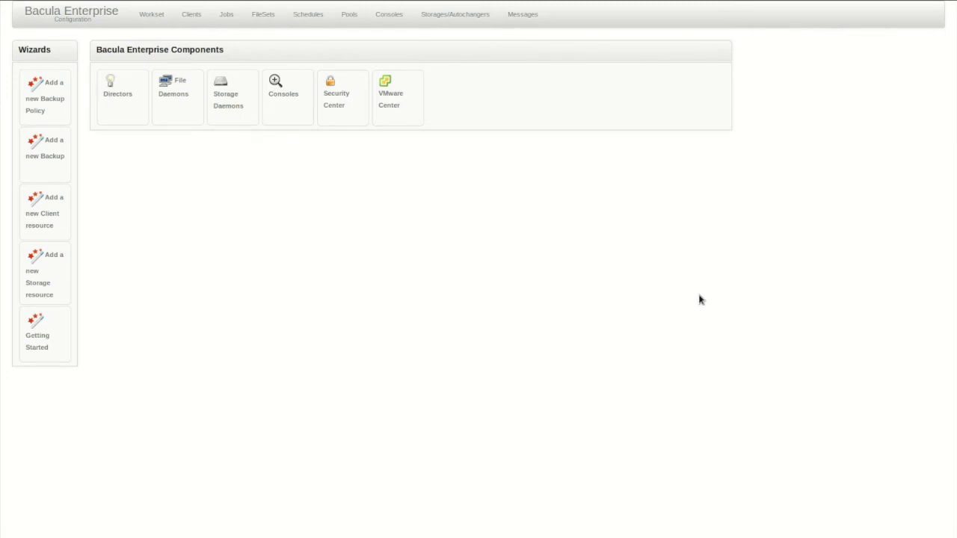
Step: Return to the main page and open the media pools list to check for MSSQL-DEDUPE-1
left_click(91, 13)
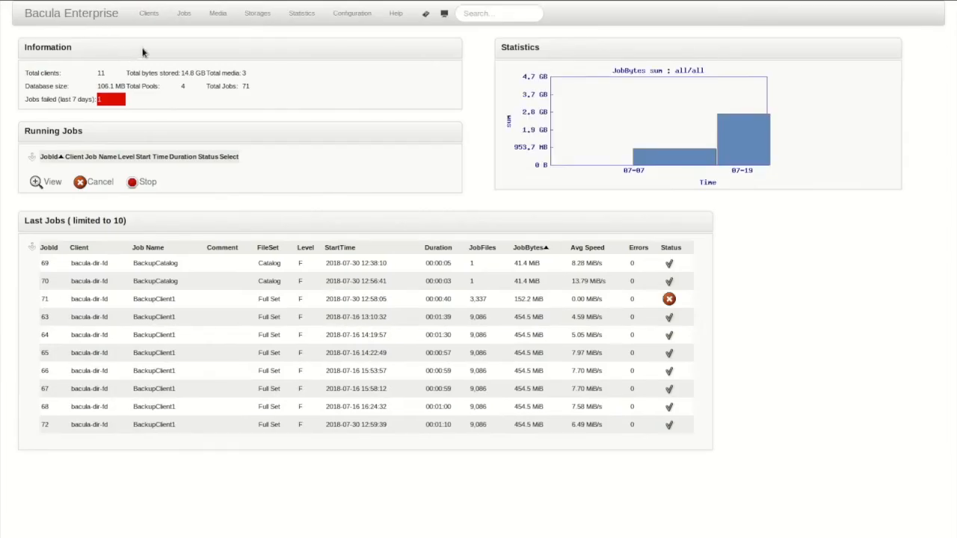
left_click(218, 15)
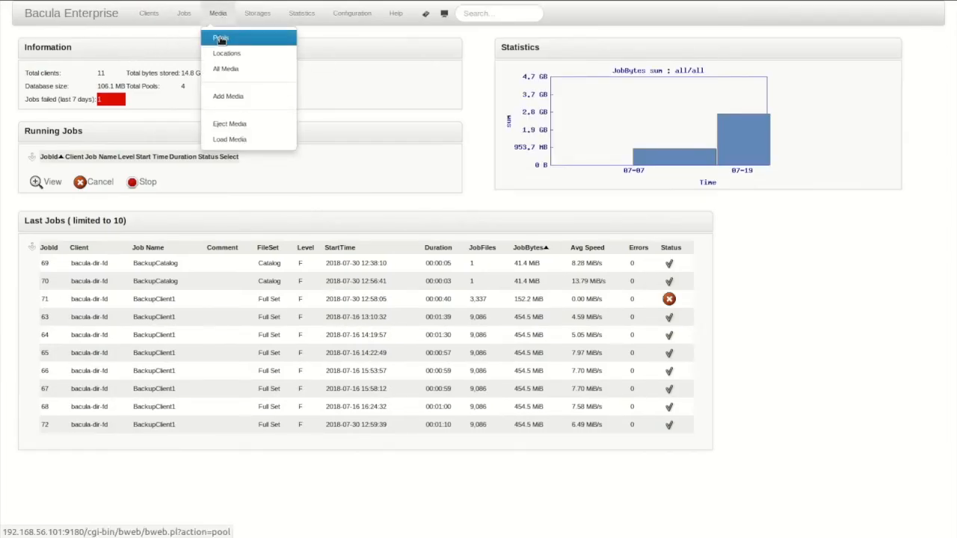
left_click(221, 40)
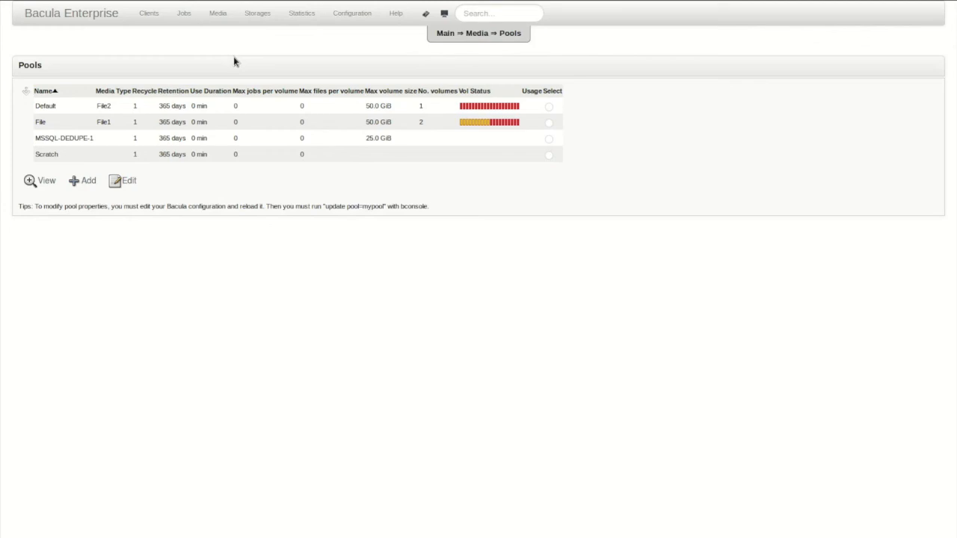